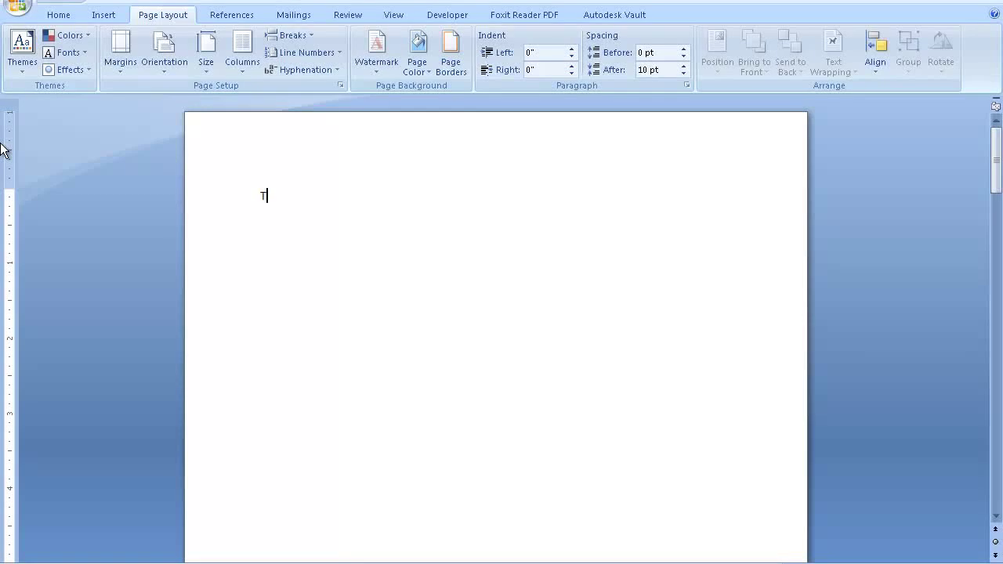
# - Type 'This video shows how to change margin in word.' and select the whole sentence
pyautogui.write('video shows how to c')
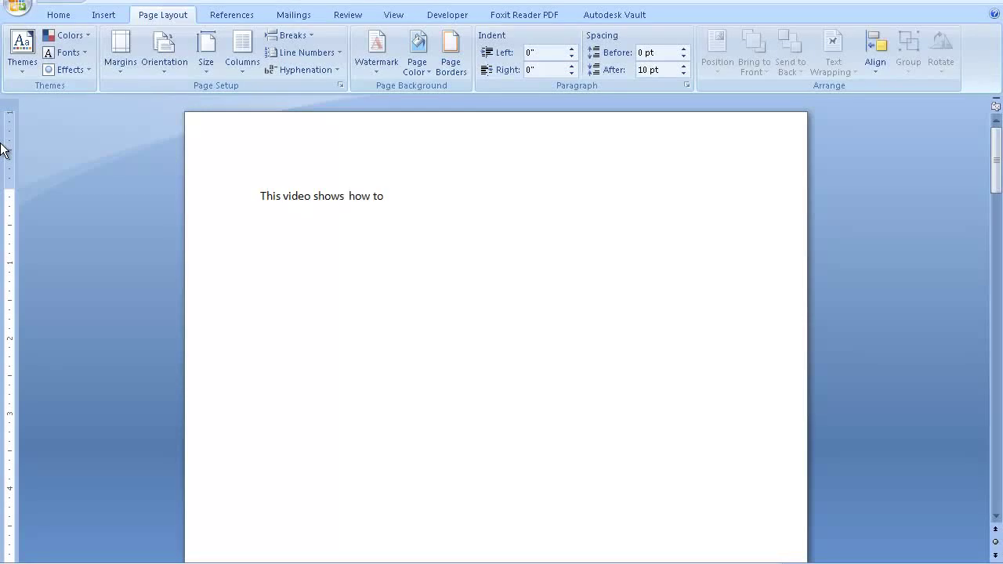
pyautogui.write('hange')
pyautogui.write(' margin in word.')
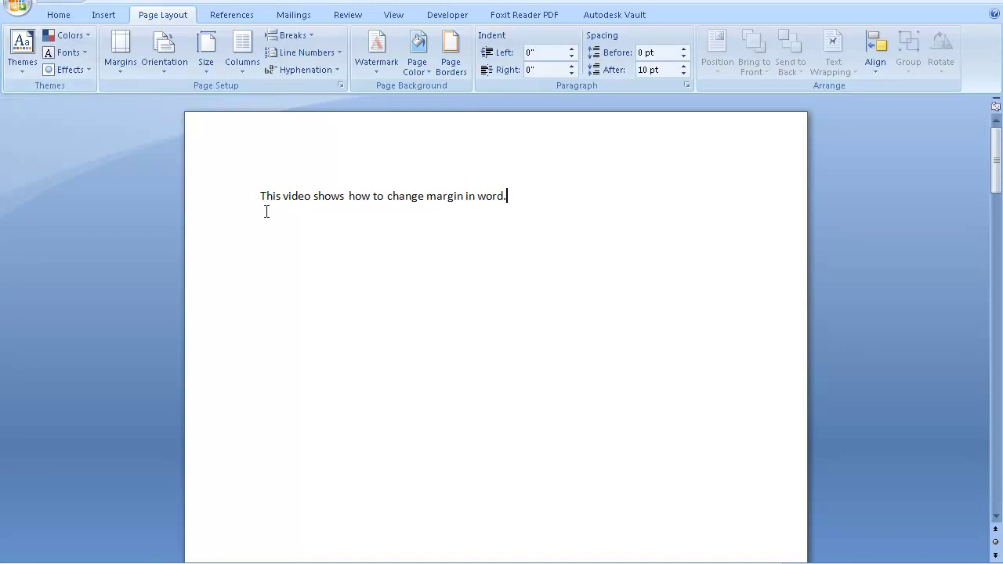
pyautogui.moveTo(261, 205); pyautogui.dragTo(513, 205)
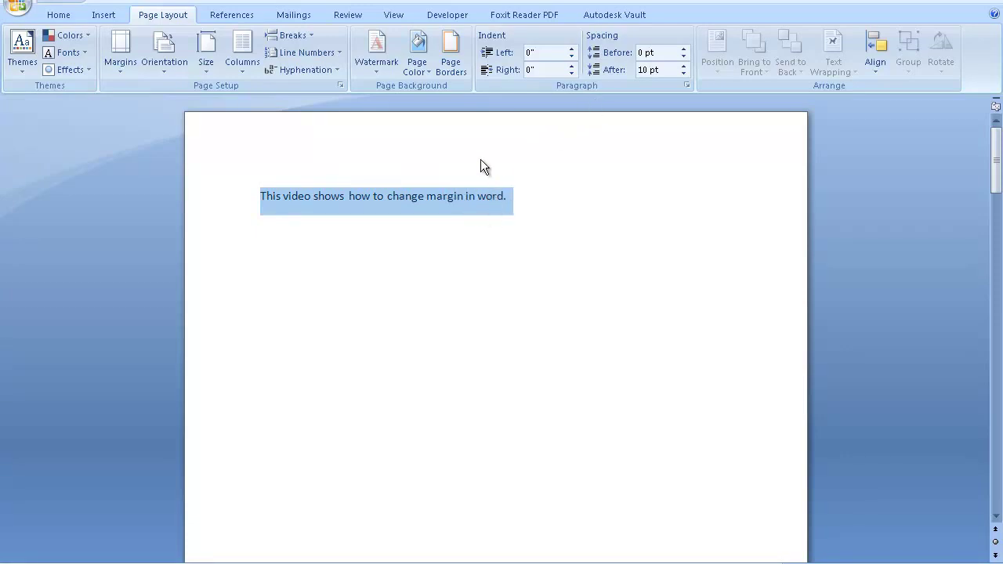
# - Enlarge the selected sentence to 36 pt, then to 48 pt, and deselect it
pyautogui.rightClick(370, 206)
pyautogui.click(453, 162)
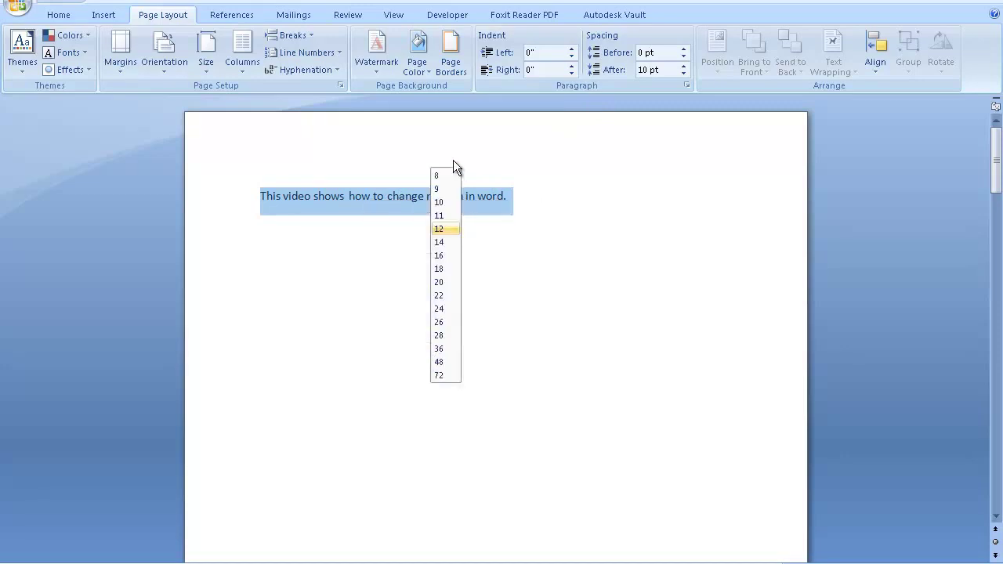
pyautogui.click(440, 349)
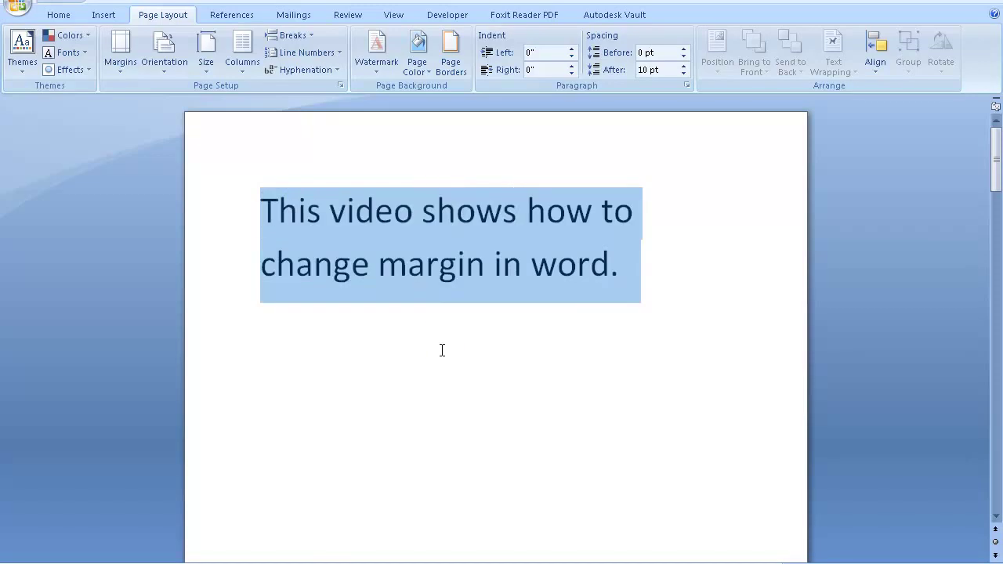
pyautogui.click(456, 160)
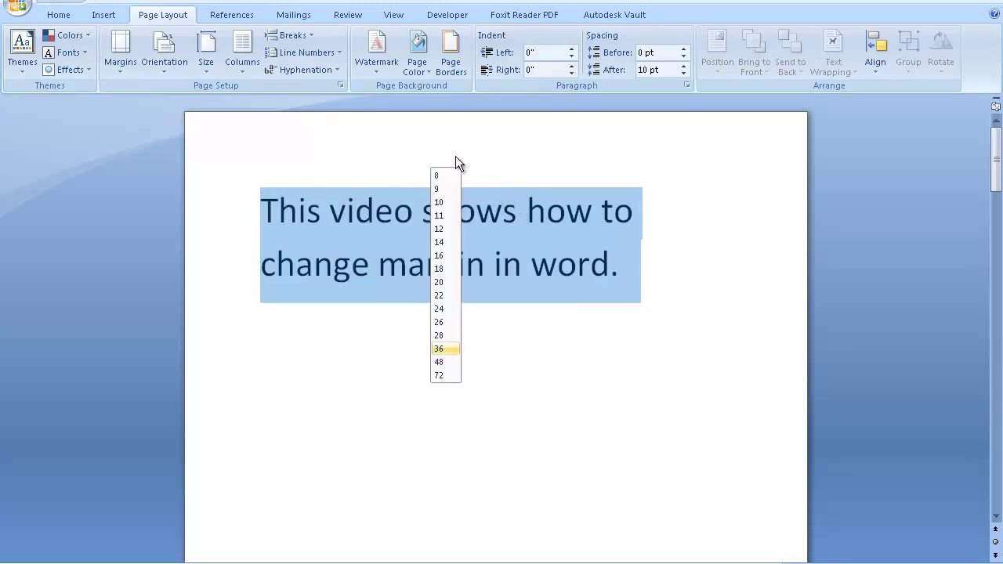
pyautogui.click(443, 363)
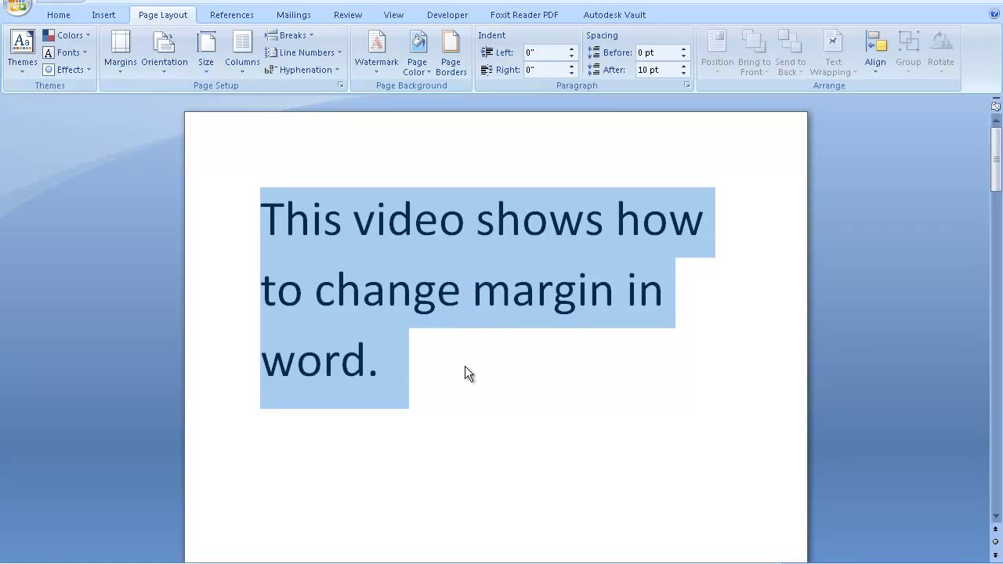
pyautogui.click(465, 366)
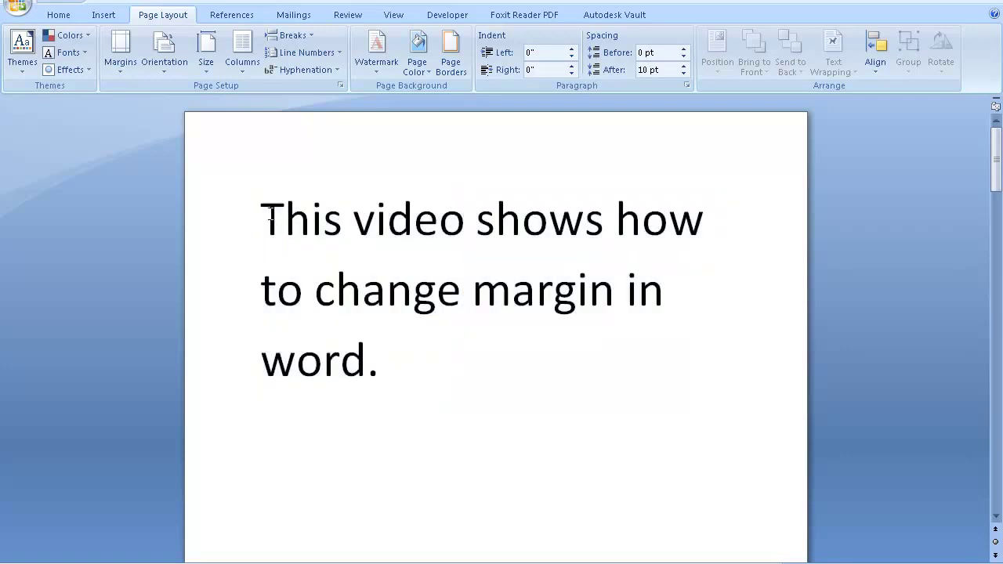
# - Apply Wide margins and place the insertion point before 'This'
pyautogui.click(116, 50)
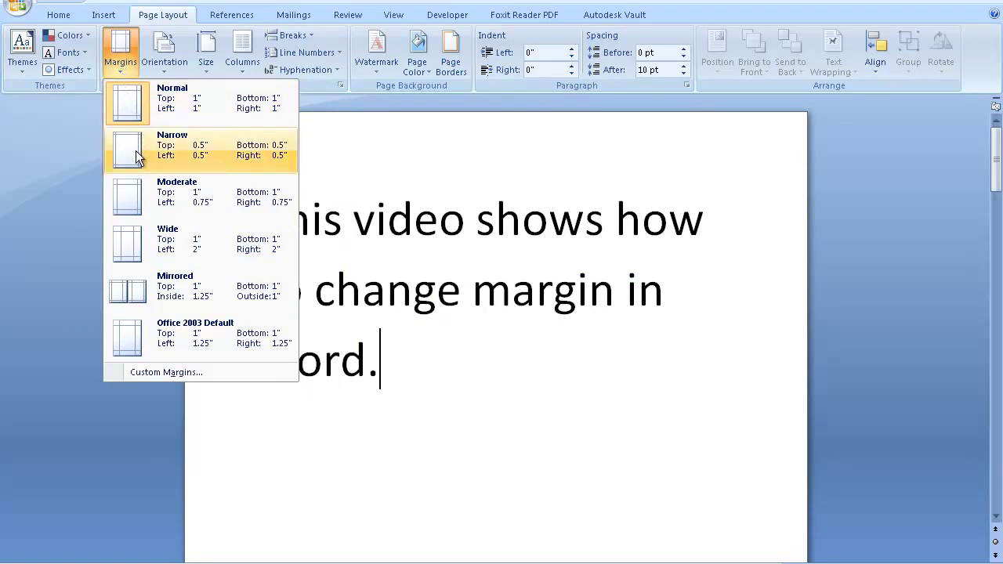
pyautogui.click(144, 231)
pyautogui.click(340, 216)
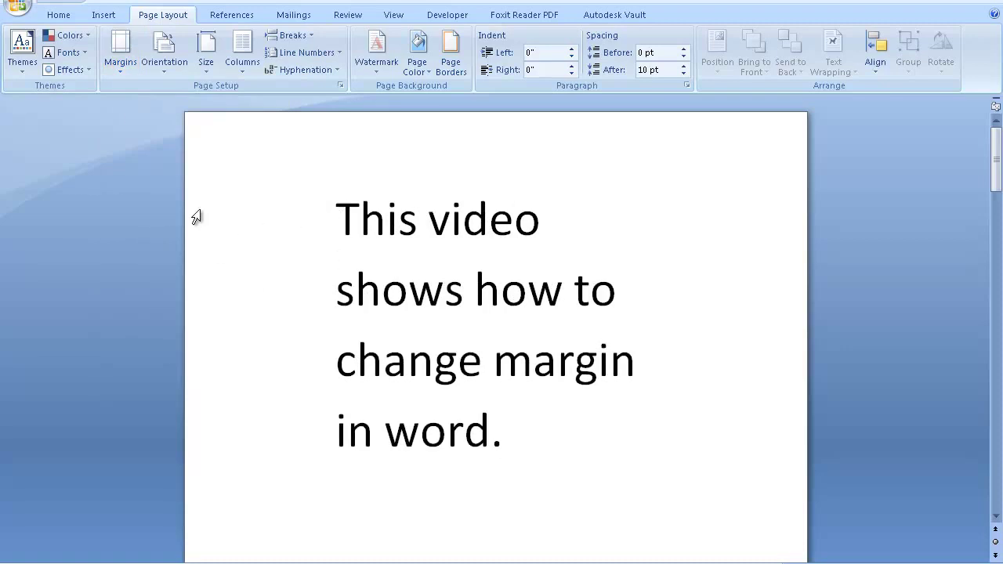
# - Try Narrow, Moderate, and Office 2003 Default margin presets in turn
pyautogui.click(122, 63)
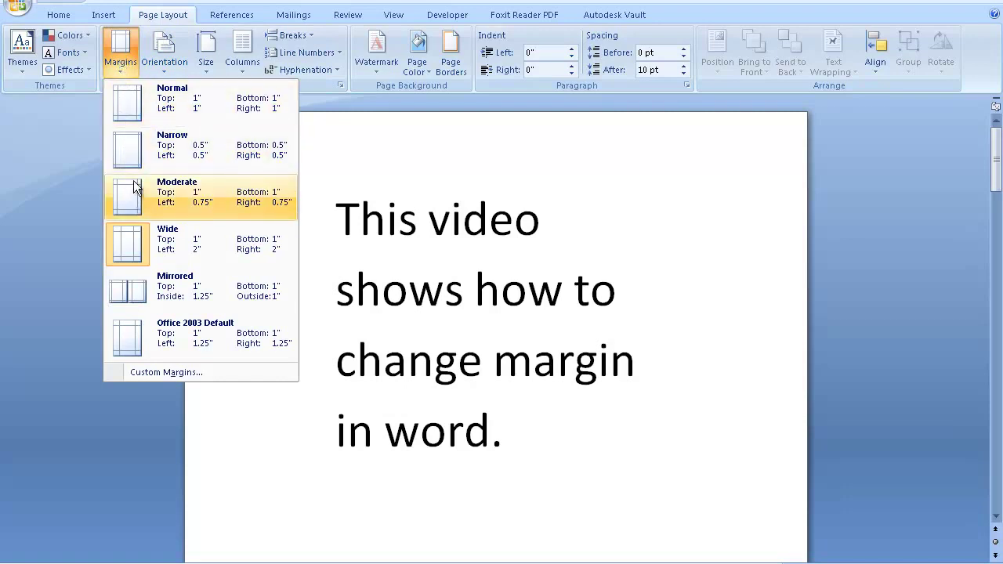
pyautogui.click(145, 149)
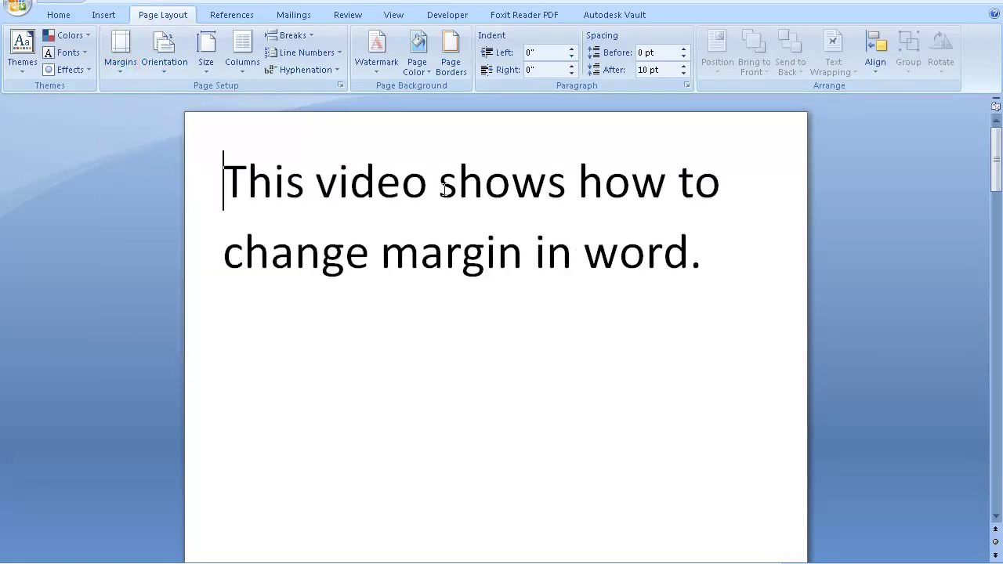
pyautogui.click(122, 61)
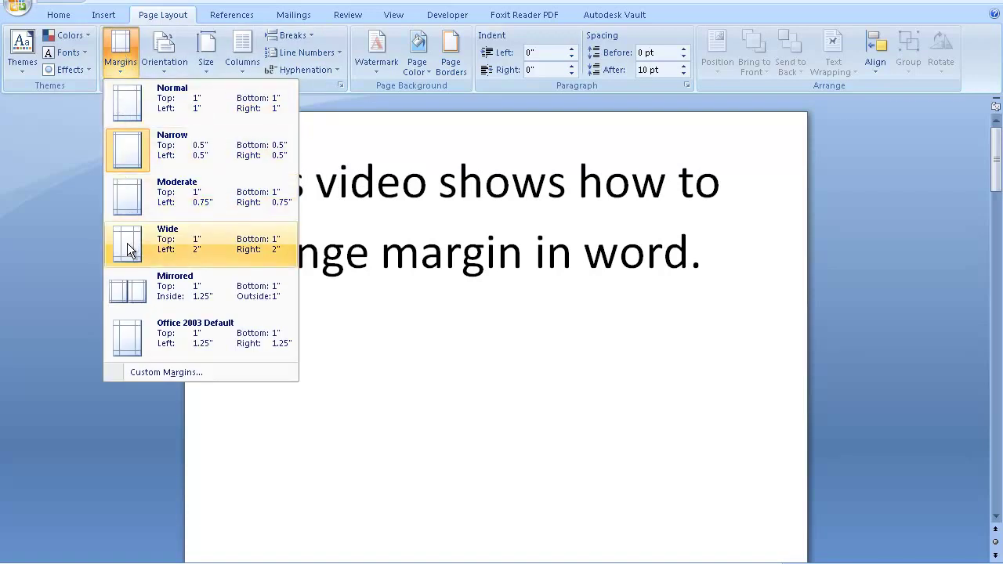
pyautogui.click(131, 196)
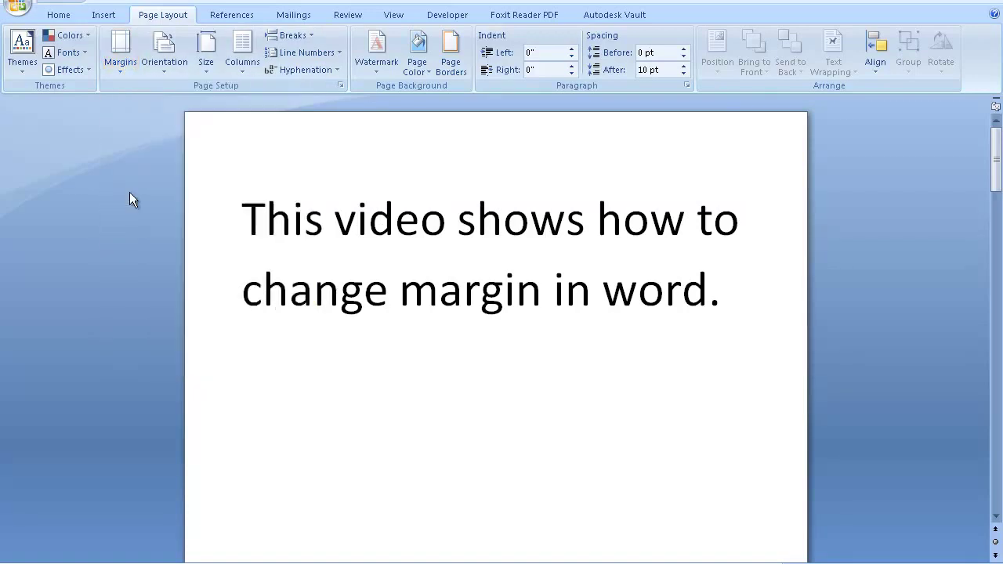
pyautogui.click(118, 62)
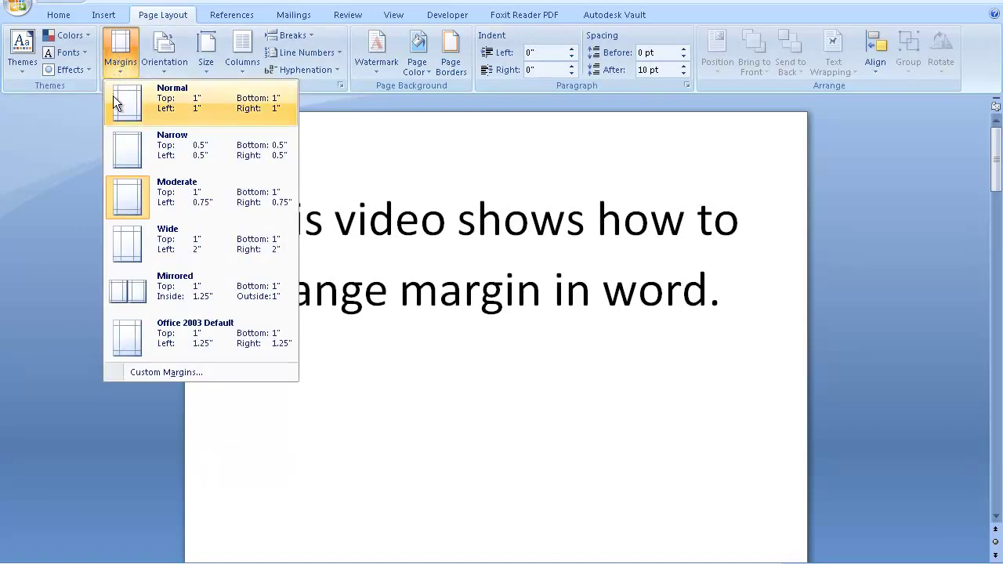
pyautogui.click(154, 336)
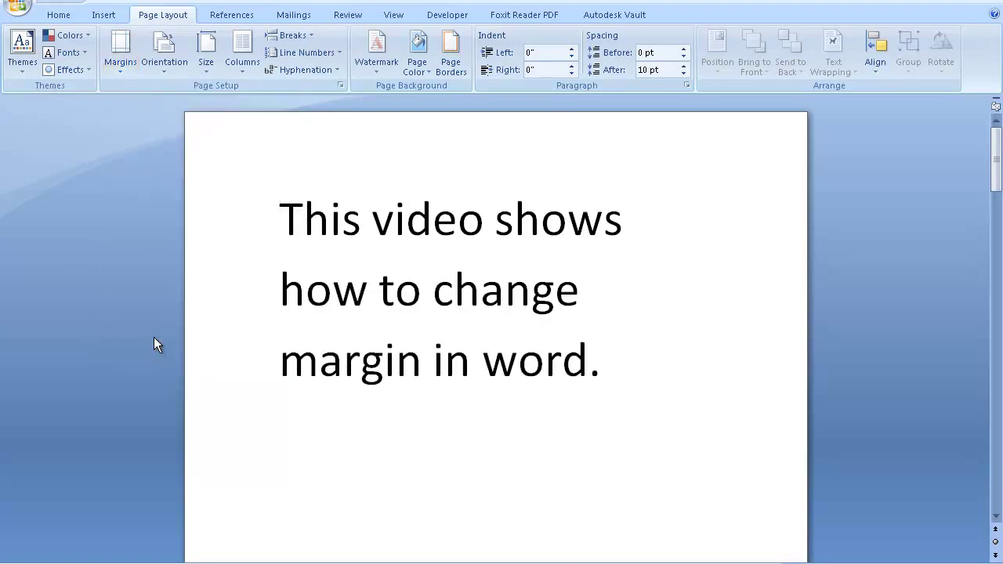
# - Reapply Wide margins, then bring up the Custom Margins settings
pyautogui.click(123, 58)
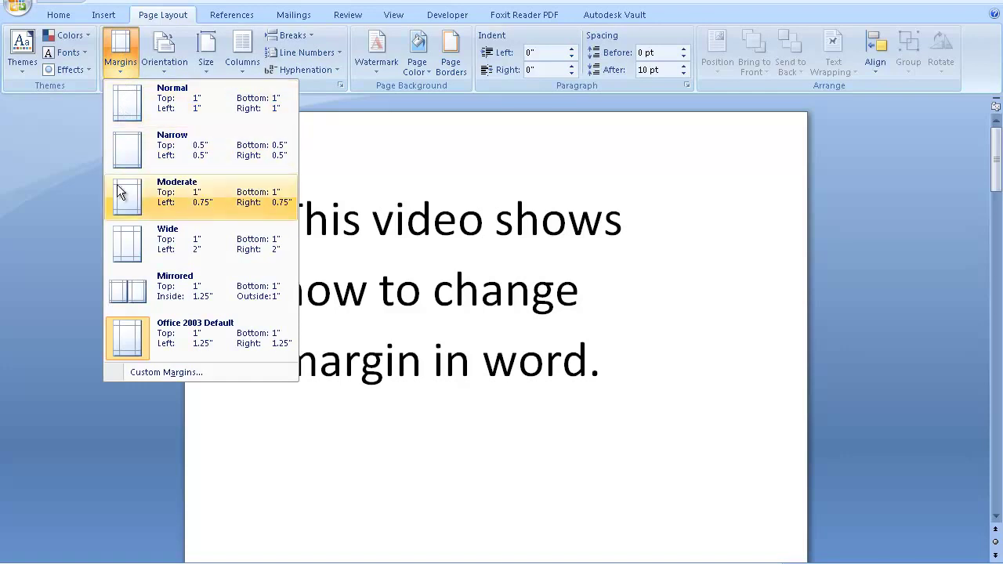
pyautogui.click(125, 239)
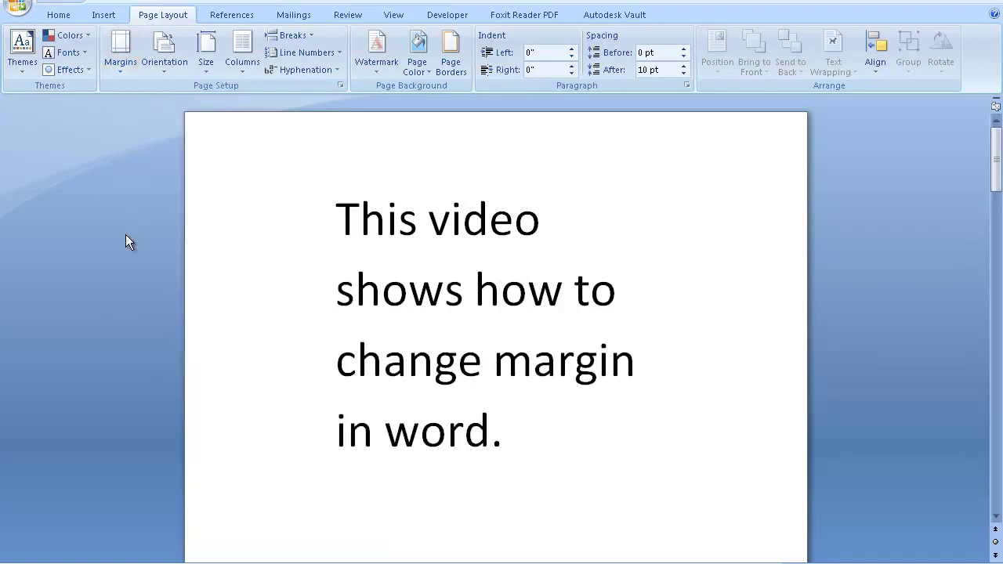
pyautogui.click(120, 76)
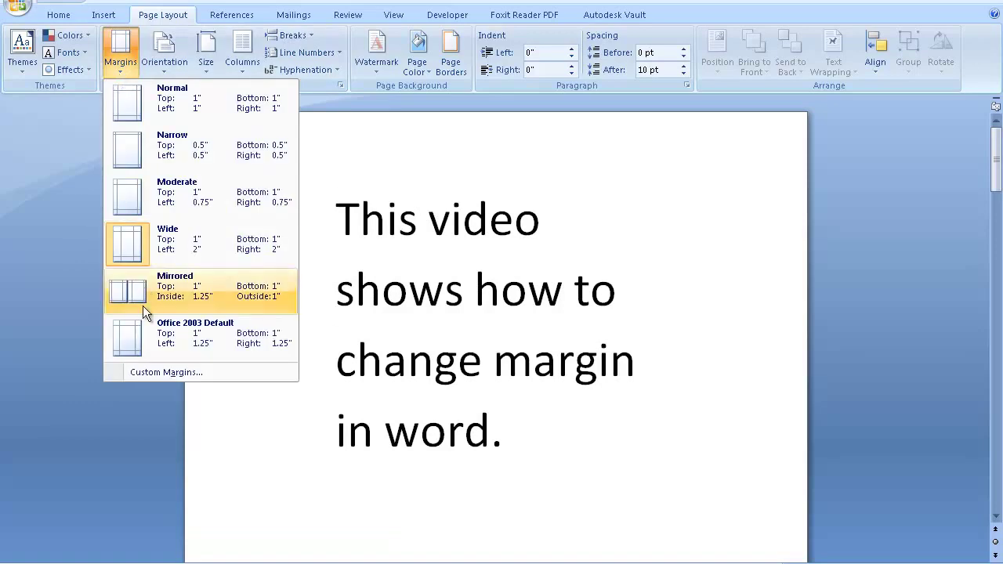
pyautogui.click(148, 372)
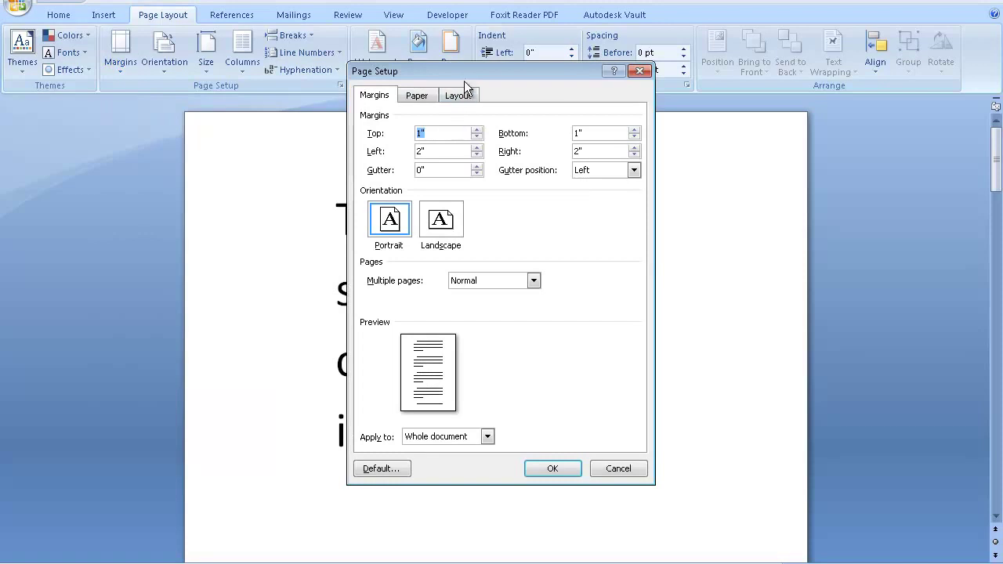
# - Raise the top margin to 3.4 inches in Page Setup and apply it
pyautogui.moveTo(464, 71); pyautogui.dragTo(676, 114)
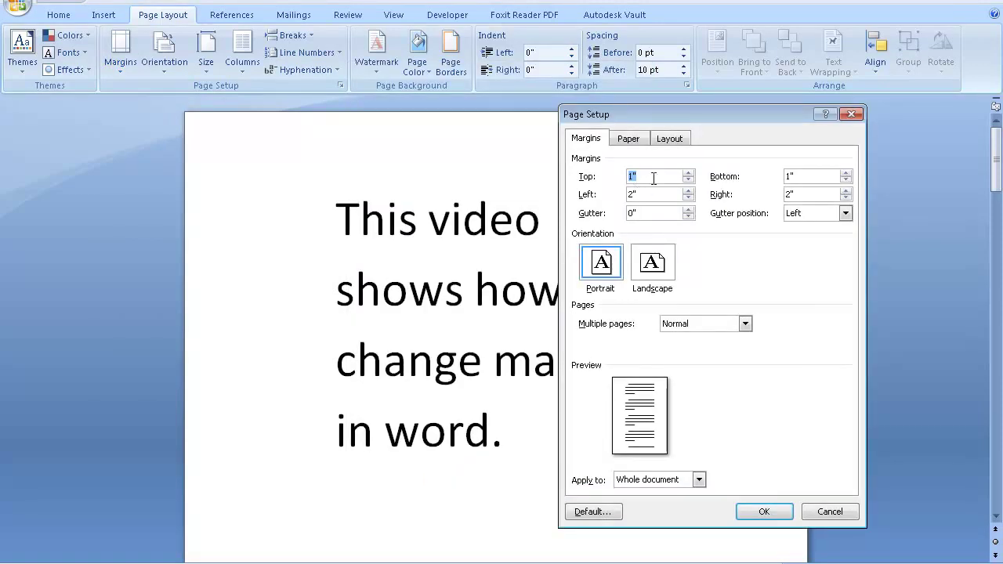
pyautogui.click(689, 173)
pyautogui.click(688, 173)
pyautogui.click(689, 173)
pyautogui.click(688, 174)
pyautogui.click(689, 173)
pyautogui.click(688, 173)
pyautogui.click(688, 173)
pyautogui.click(689, 173)
pyautogui.click(688, 173)
pyautogui.click(688, 173)
pyautogui.click(689, 173)
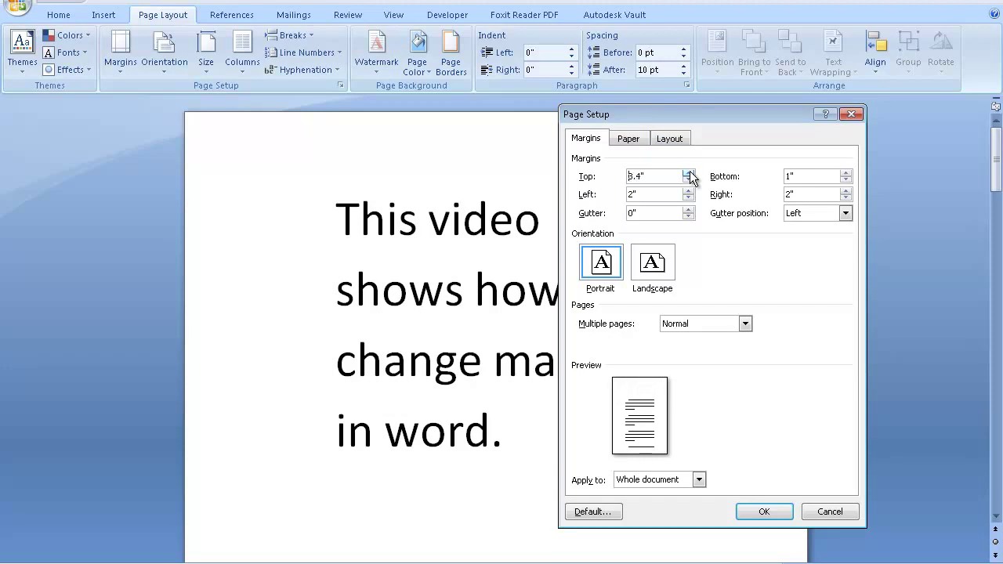
pyautogui.click(764, 512)
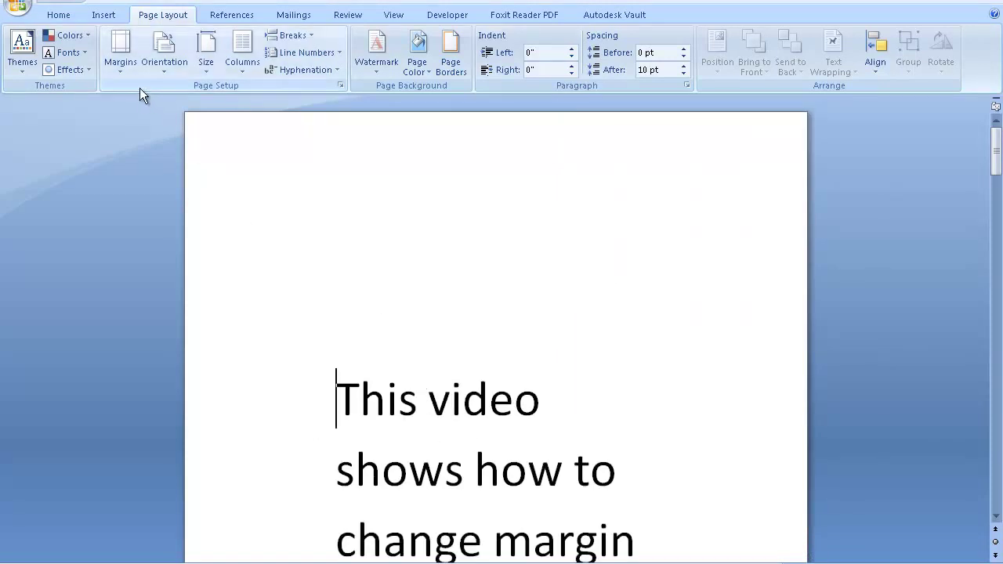
# - Increase the left margin from 2 to 3.1 inches through Custom Margins
pyautogui.click(112, 65)
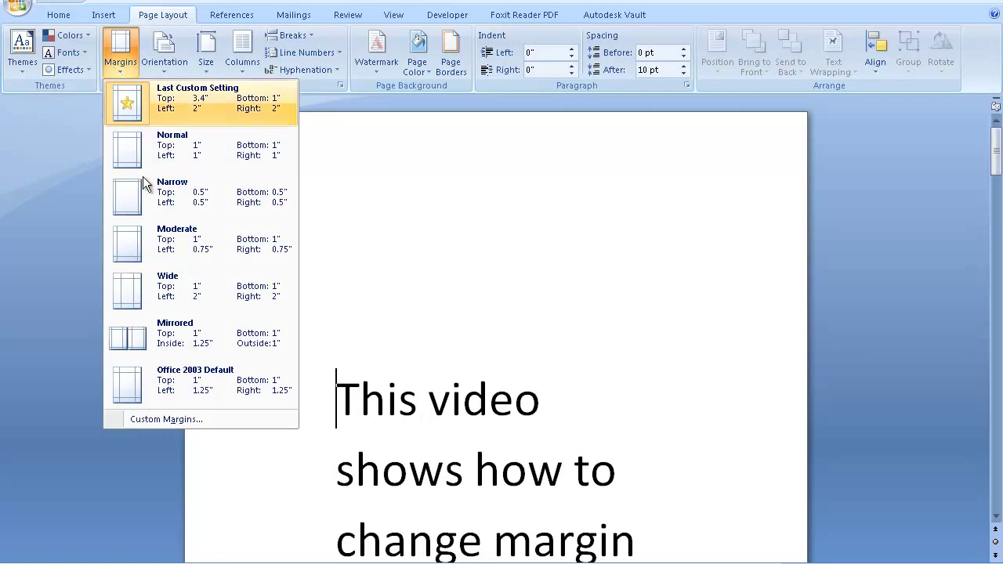
pyautogui.click(163, 424)
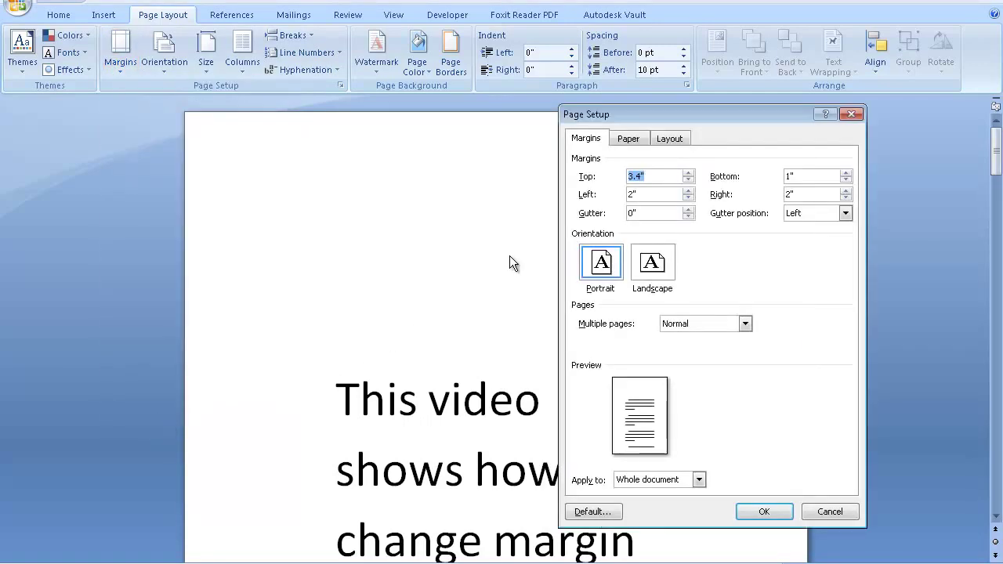
pyautogui.click(689, 193)
pyautogui.click(689, 193)
pyautogui.click(688, 192)
pyautogui.click(689, 193)
pyautogui.click(688, 193)
pyautogui.click(764, 511)
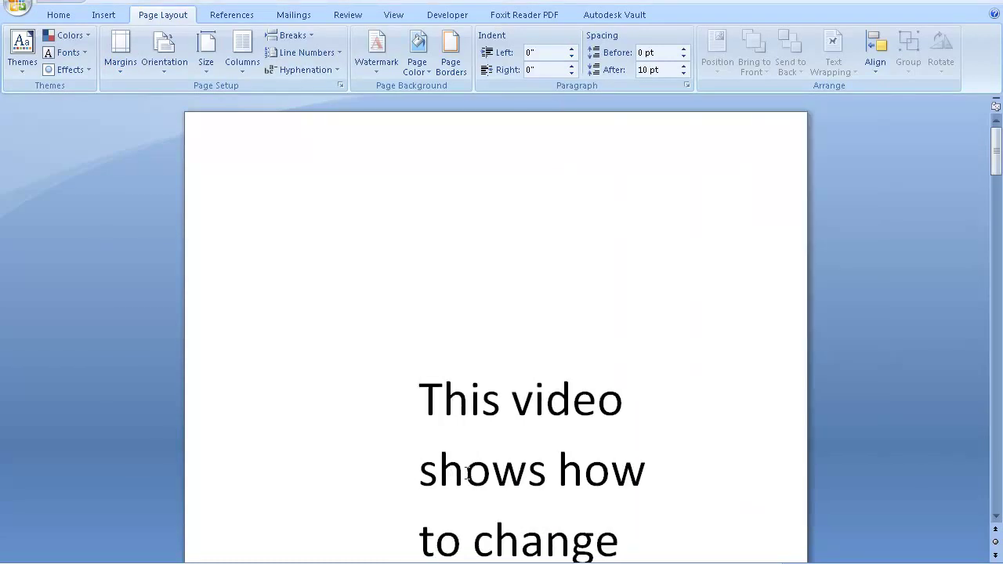
pyautogui.click(123, 70)
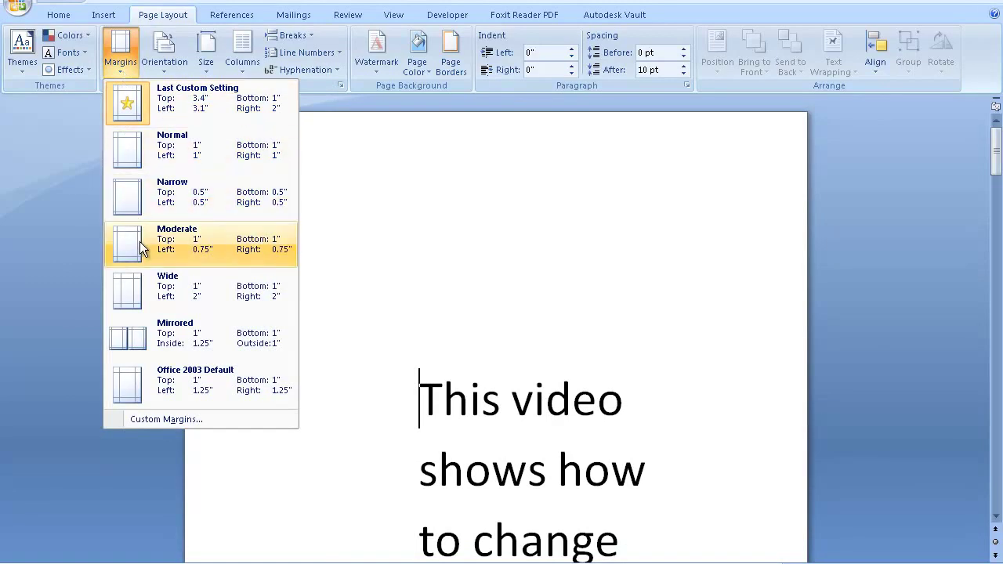
# - Set the left margin to 1 inch and the right margin to about 3.2 inches
pyautogui.click(186, 423)
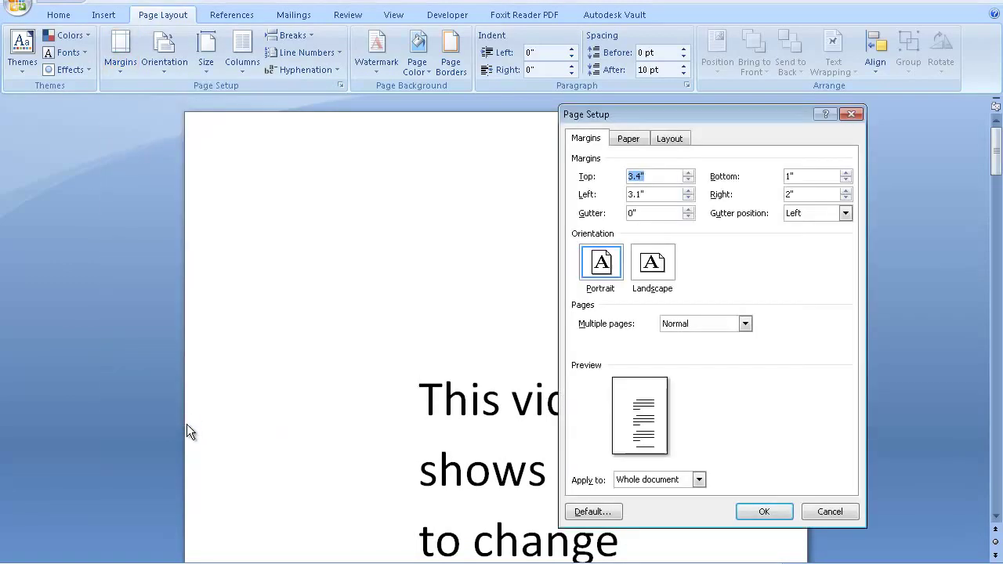
pyautogui.click(844, 191)
pyautogui.click(845, 192)
pyautogui.click(844, 191)
pyautogui.click(844, 191)
pyautogui.moveTo(661, 196); pyautogui.dragTo(604, 200)
pyautogui.write('1')
pyautogui.click(844, 191)
pyautogui.click(844, 191)
pyautogui.click(844, 191)
pyautogui.click(768, 514)
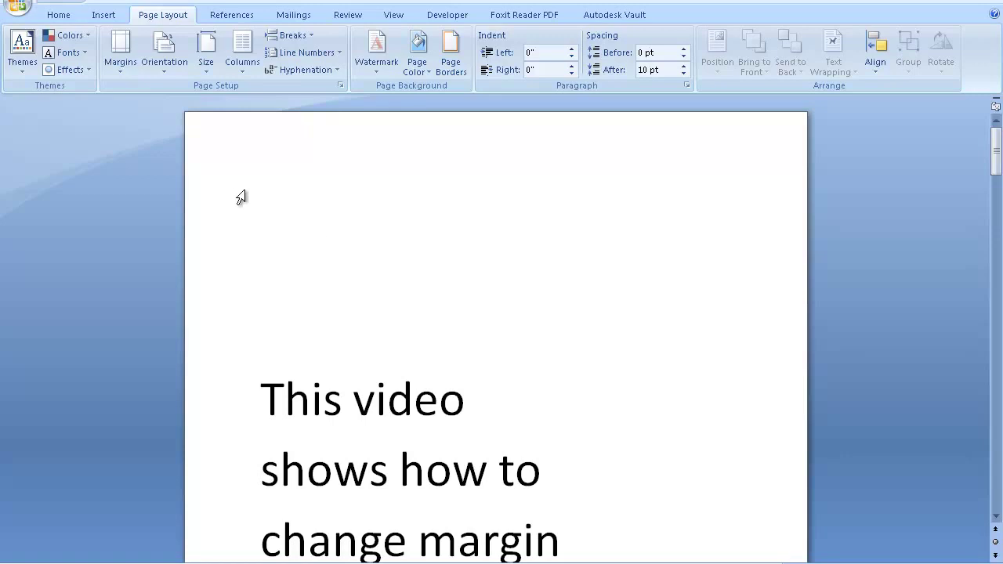
# - Replace the 3.4" top margin with 1 inch in Custom Margins
pyautogui.click(126, 71)
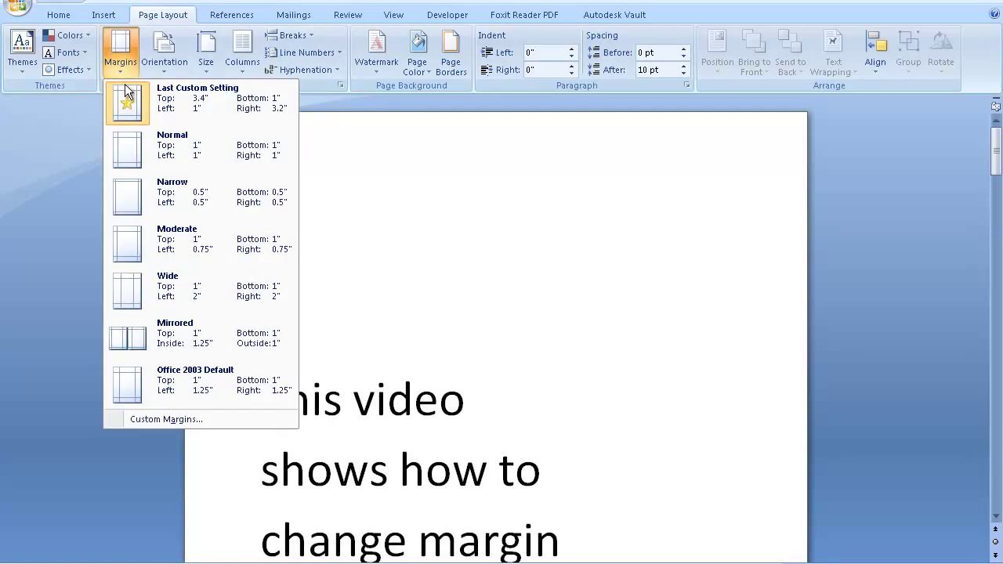
pyautogui.click(166, 419)
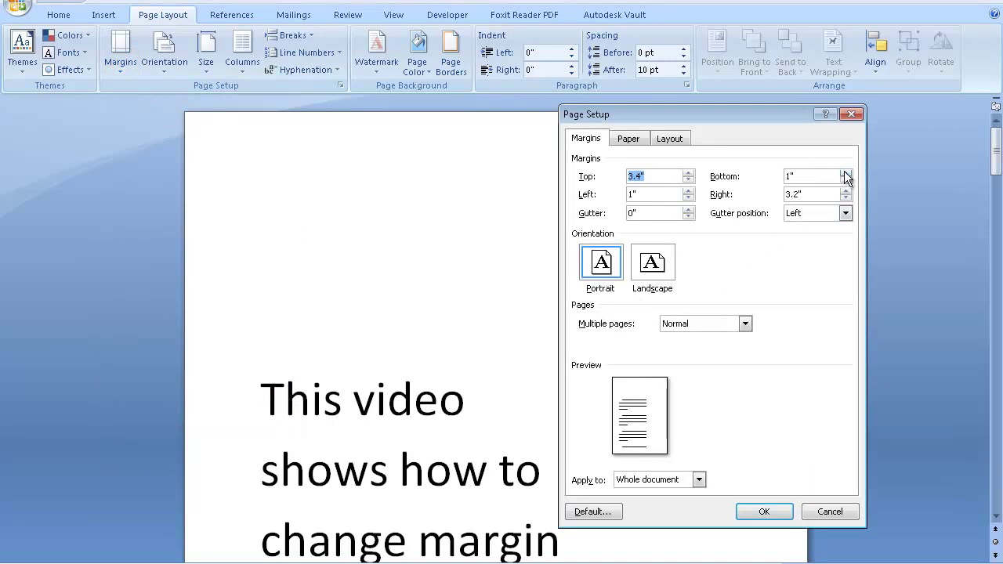
pyautogui.click(647, 176)
pyautogui.moveTo(650, 175); pyautogui.dragTo(627, 175)
pyautogui.write('1')
pyautogui.click(762, 511)
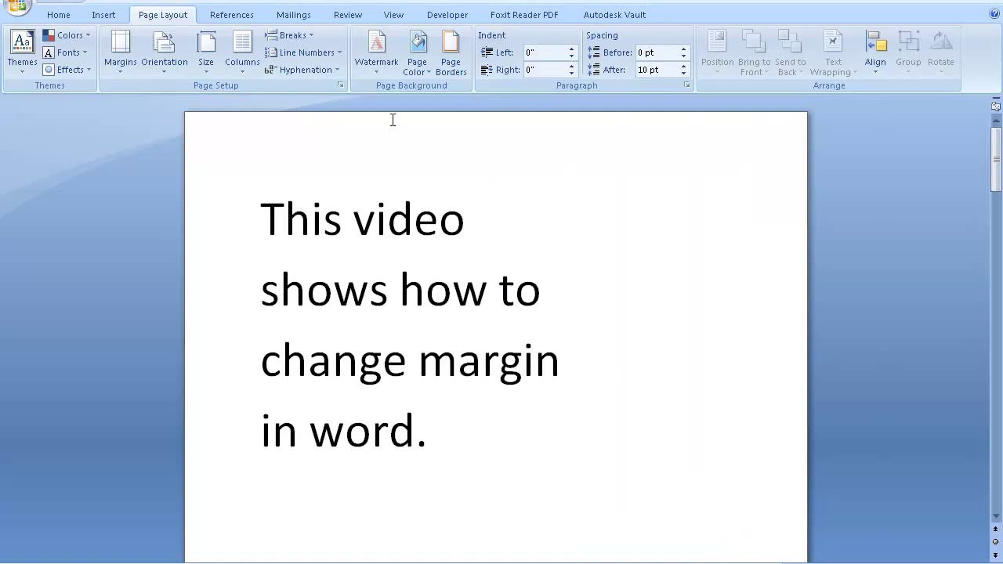
# - Enter a 10-inch bottom margin in Custom Margins and apply it
pyautogui.click(123, 63)
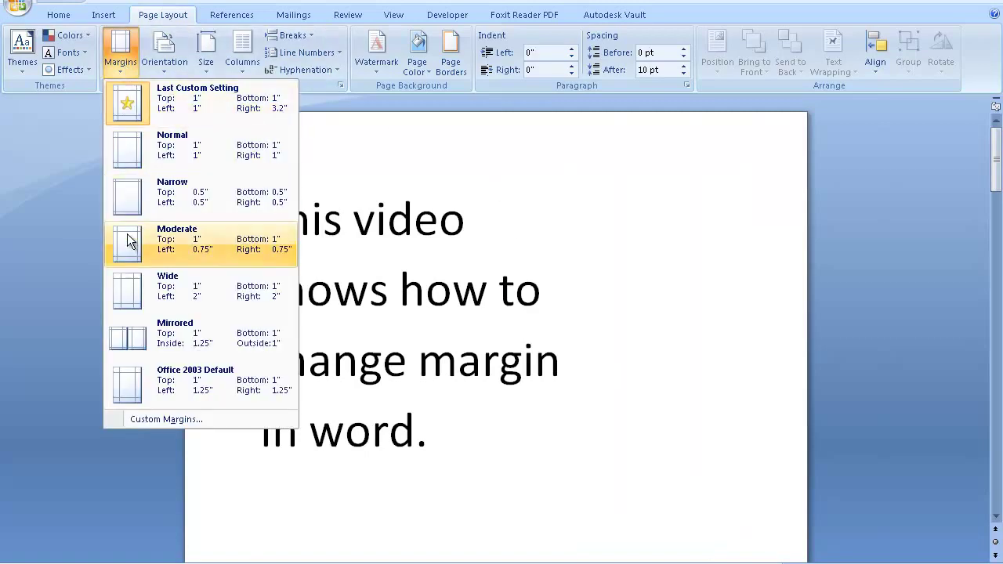
pyautogui.click(172, 419)
pyautogui.press('Tab')
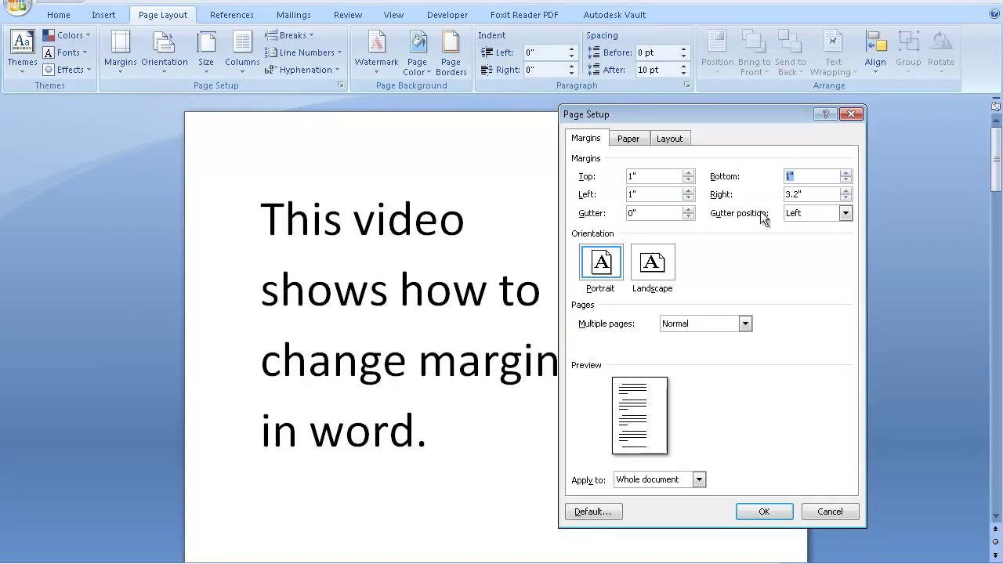
pyautogui.write('10')
pyautogui.click(760, 511)
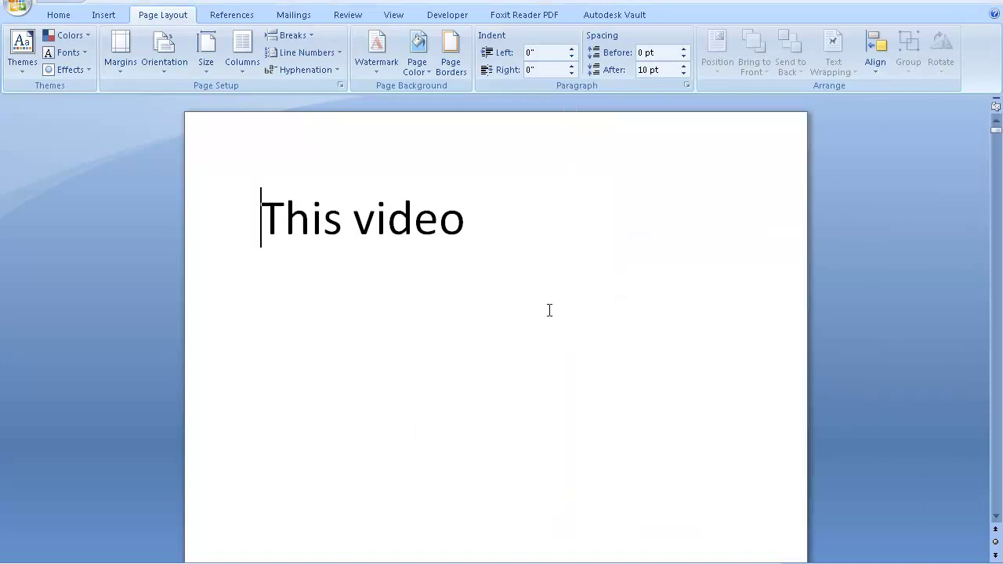
# - Scroll through the pages selecting the lines 'shows how to', 'change margin', and 'in word.'
pyautogui.scroll(-10, 549, 311)
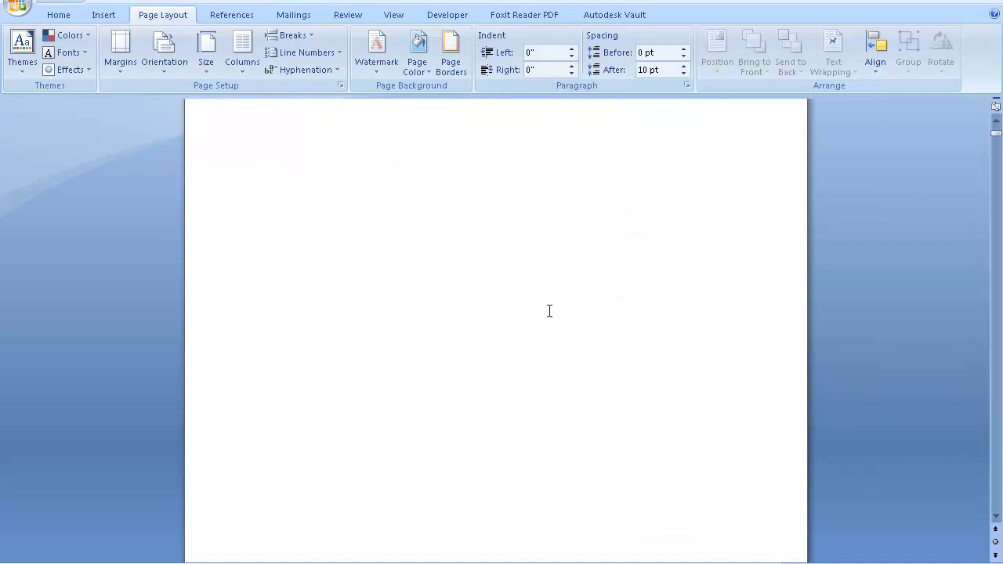
pyautogui.tripleClick(368, 299)
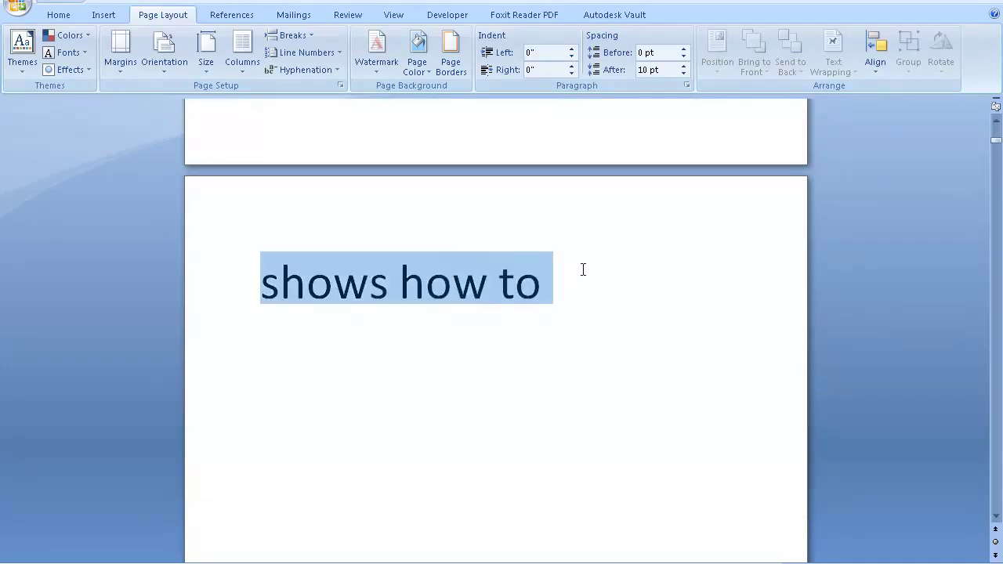
pyautogui.scroll(-5, 583, 294)
pyautogui.scroll(-5, 587, 298)
pyautogui.scroll(-5, 587, 298)
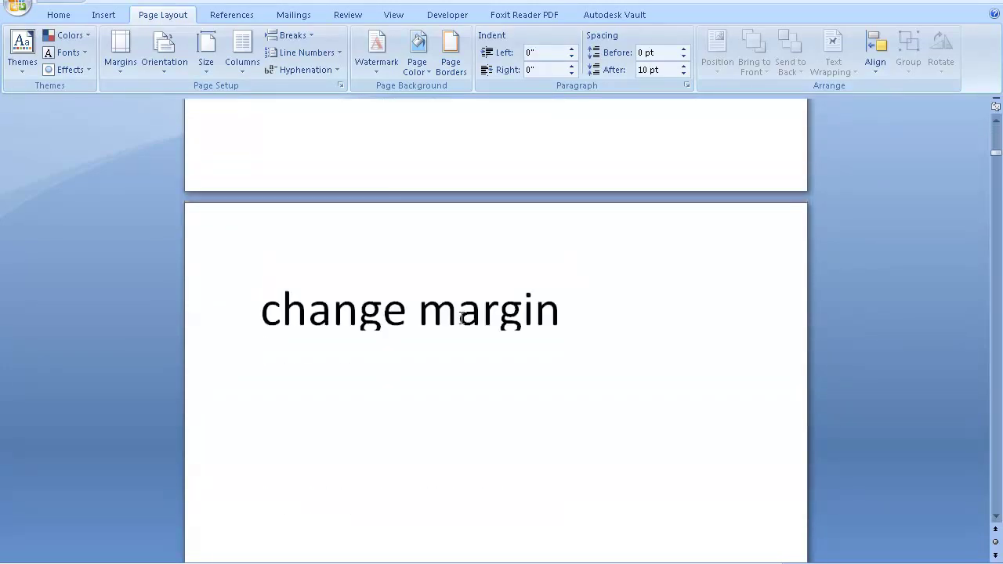
pyautogui.tripleClick(364, 314)
pyautogui.scroll(-5, 569, 306)
pyautogui.scroll(-5, 569, 307)
pyautogui.scroll(-5, 569, 308)
pyautogui.scroll(-4, 569, 309)
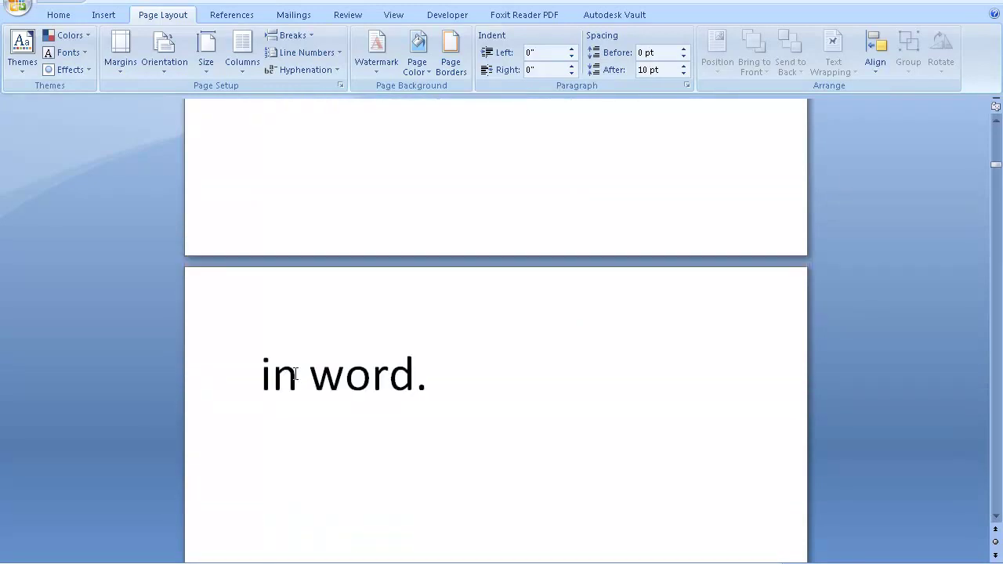
pyautogui.moveTo(295, 375); pyautogui.dragTo(444, 356)
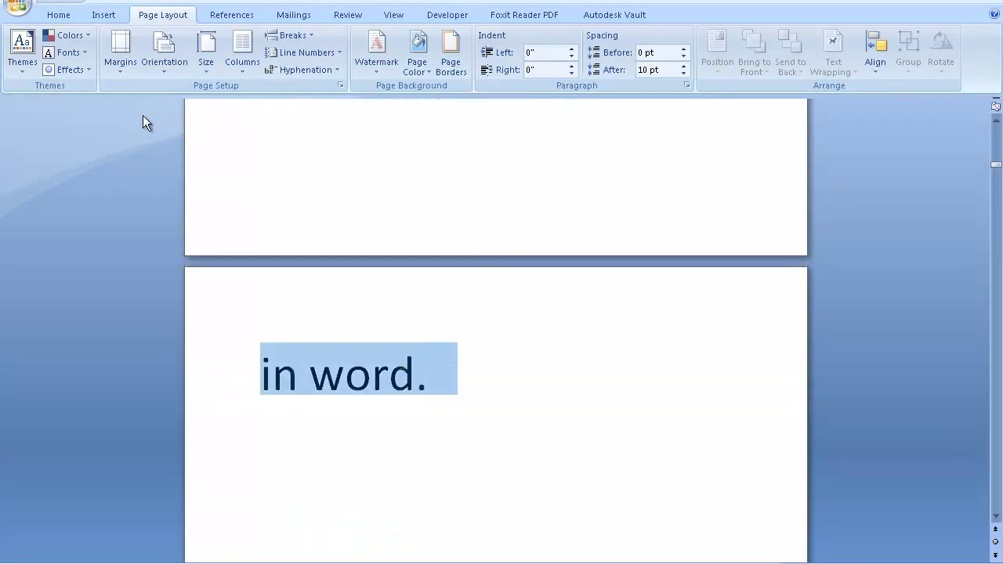
pyautogui.click(119, 67)
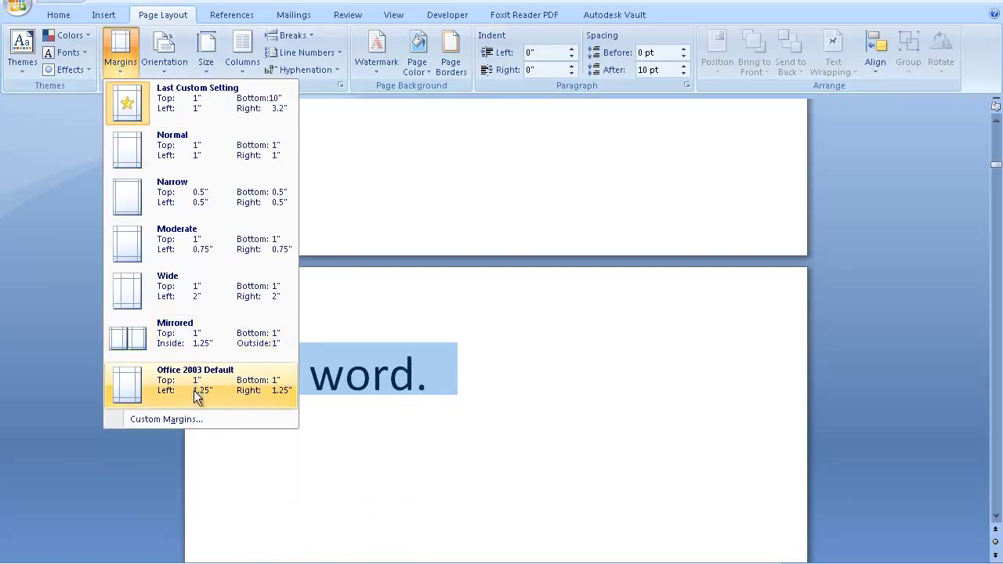
# - Apply the Normal 1-inch margin preset and click into the text to deselect
pyautogui.click(180, 438)
pyautogui.click(114, 67)
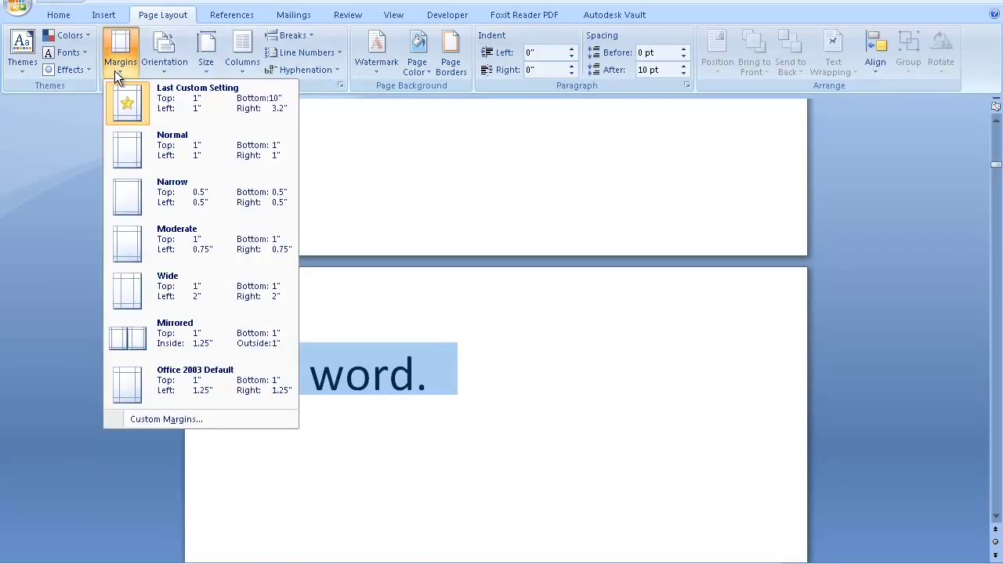
pyautogui.click(136, 155)
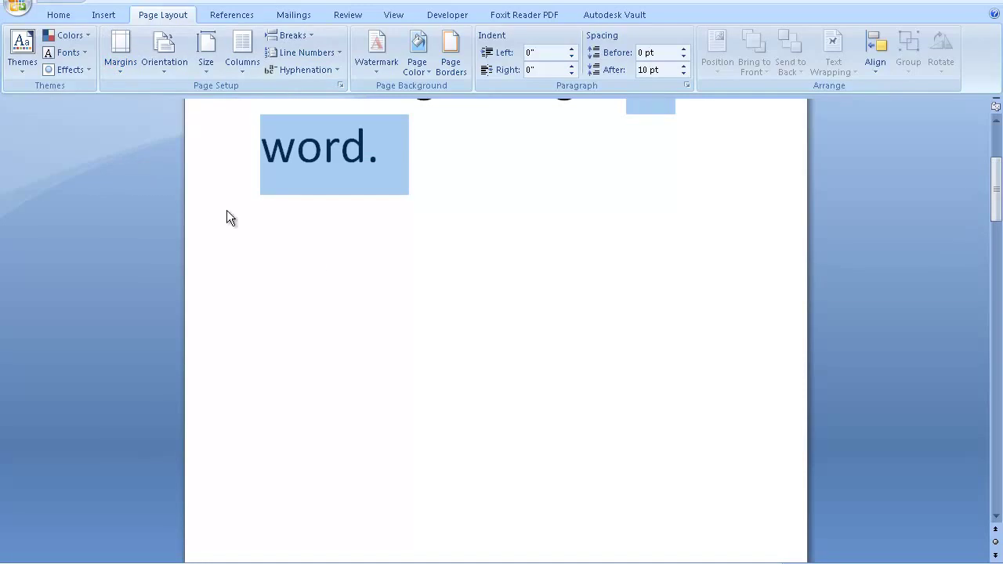
pyautogui.scroll(3, 338, 257)
pyautogui.click(381, 228)
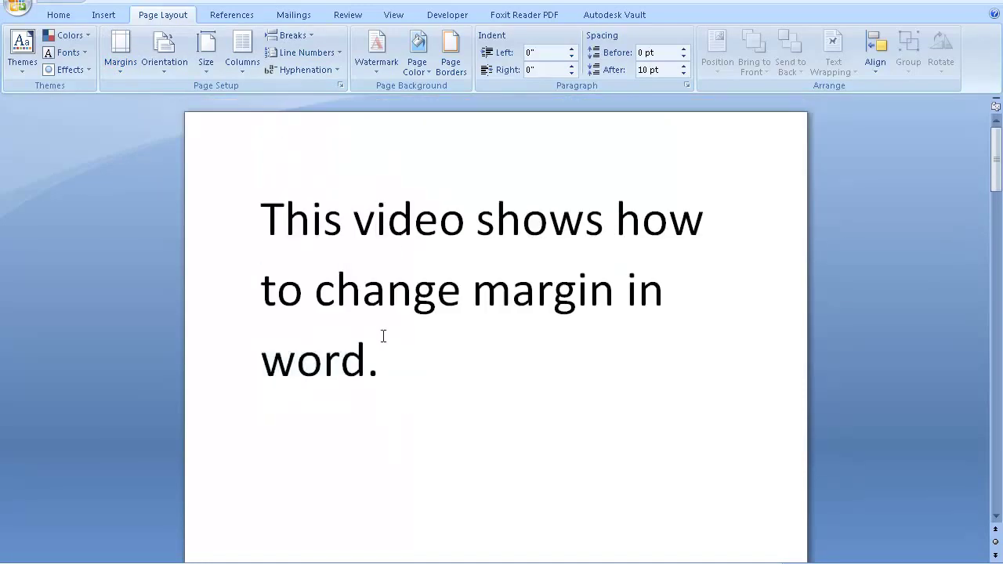